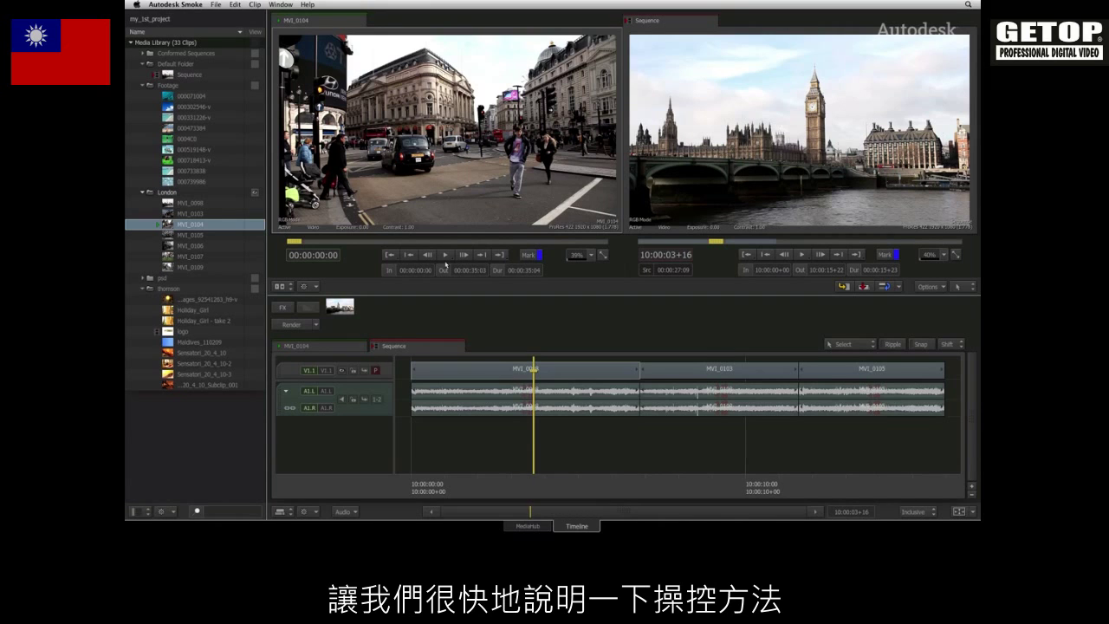
# Play, stop, reverse and frame-step through source clip MVI_0104.
pyautogui.click(446, 257)
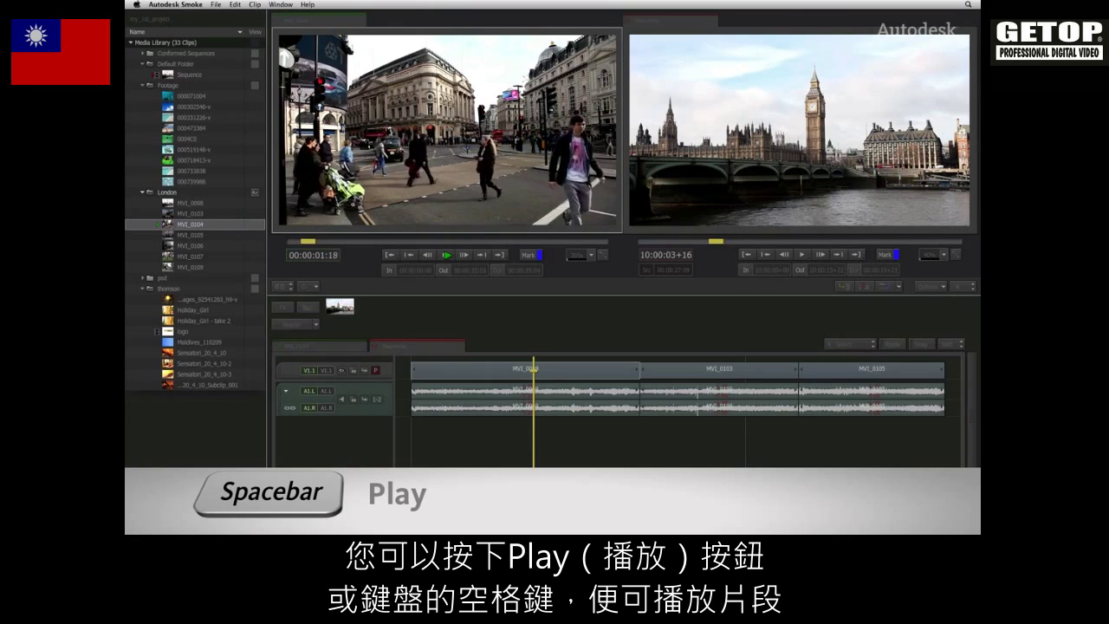
pyautogui.click(445, 256)
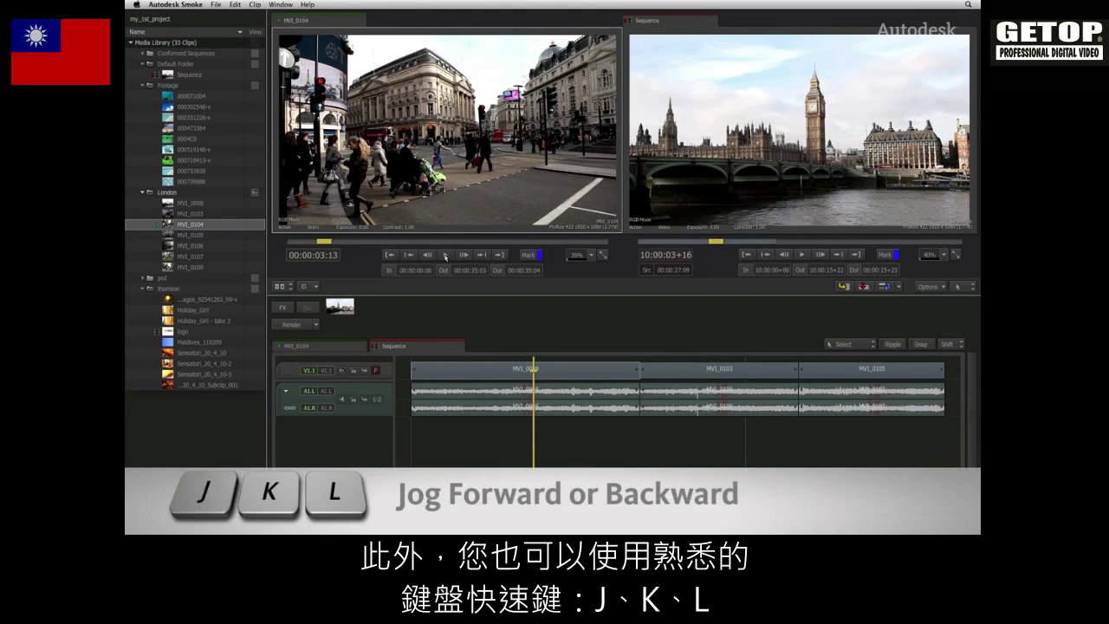
pyautogui.press('l')
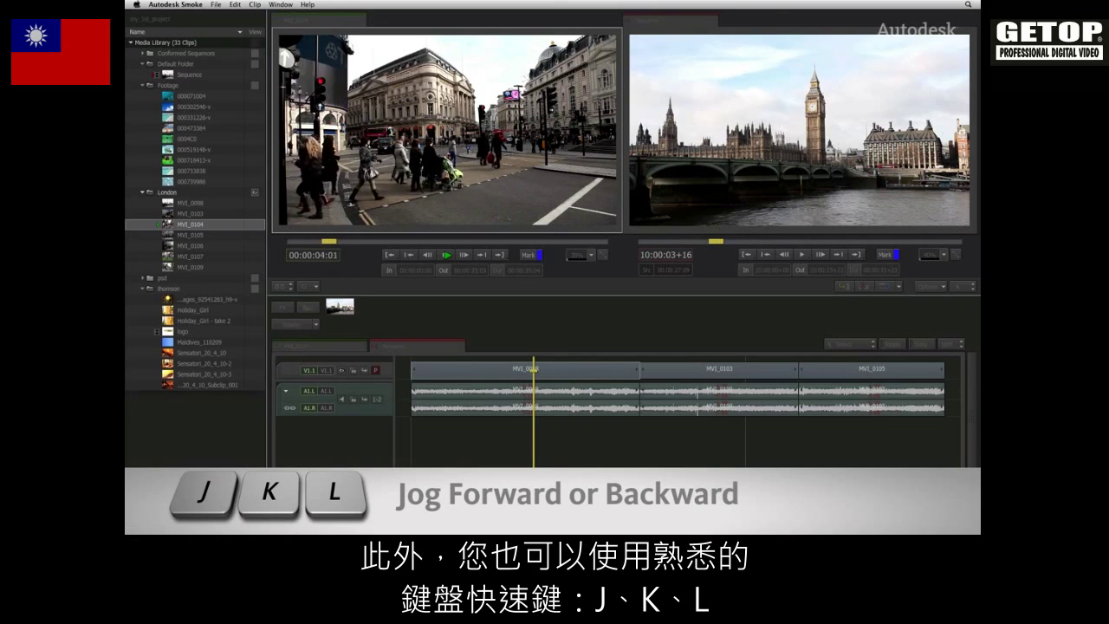
pyautogui.press('l')
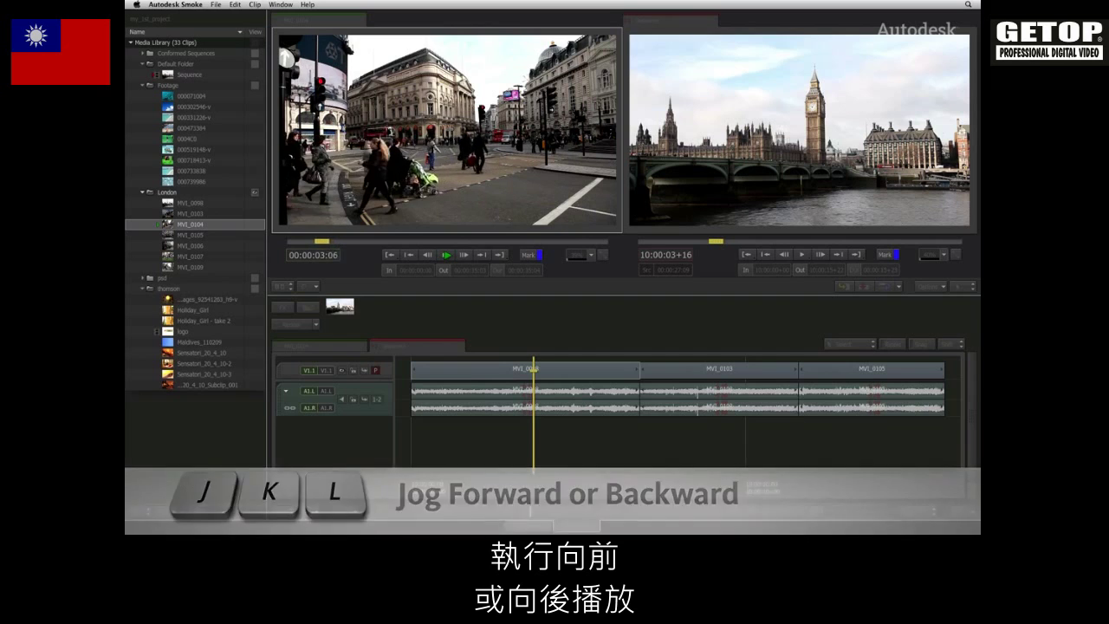
pyautogui.click(445, 255)
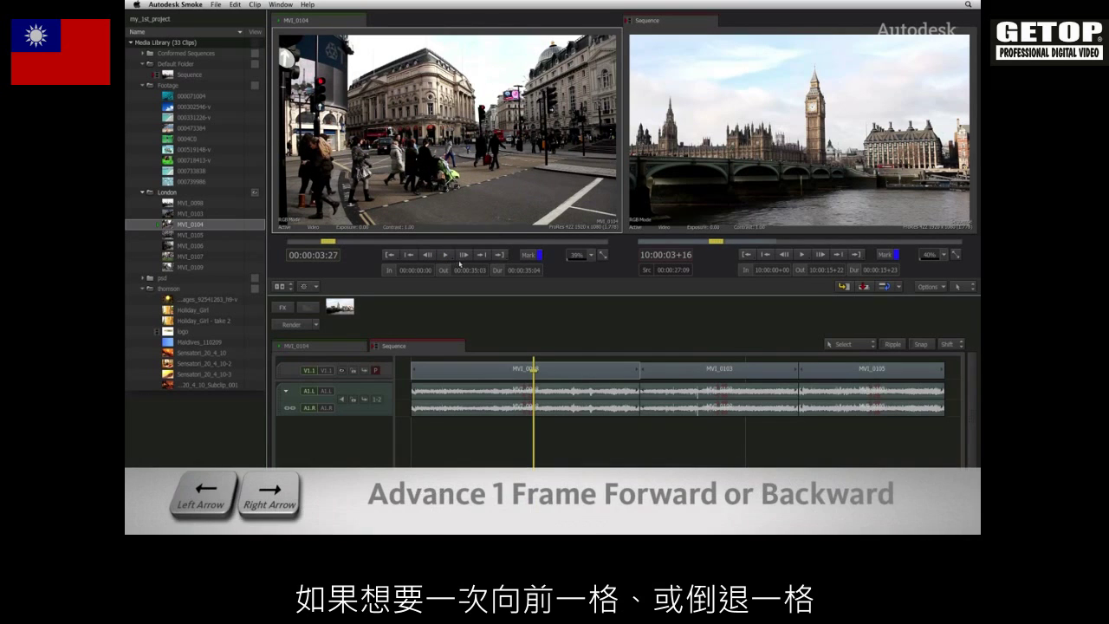
pyautogui.click(465, 255)
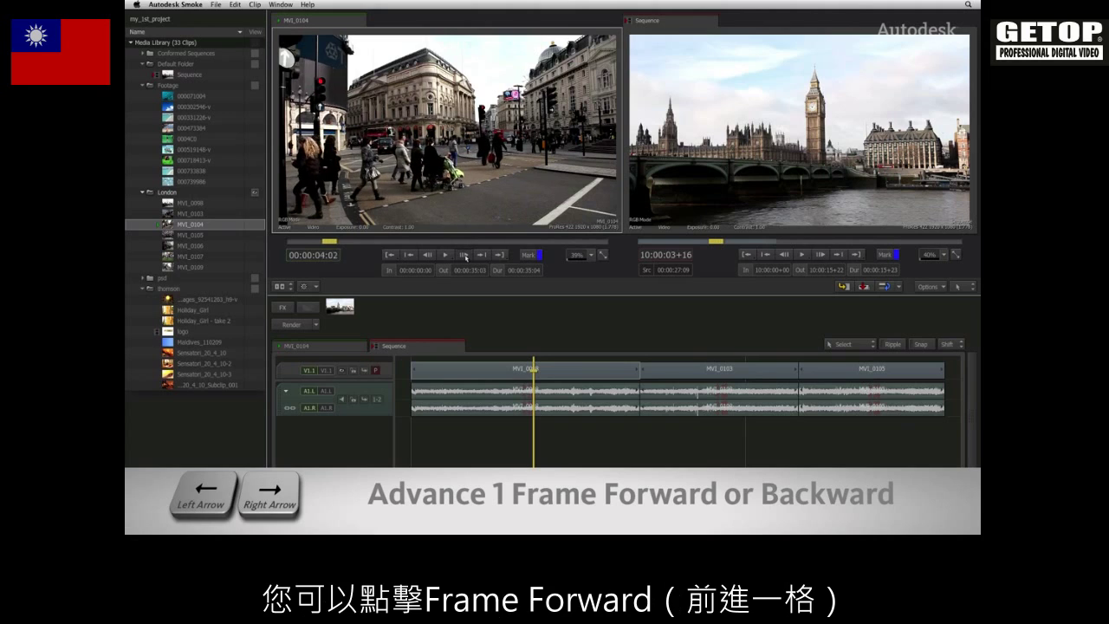
pyautogui.click(428, 255)
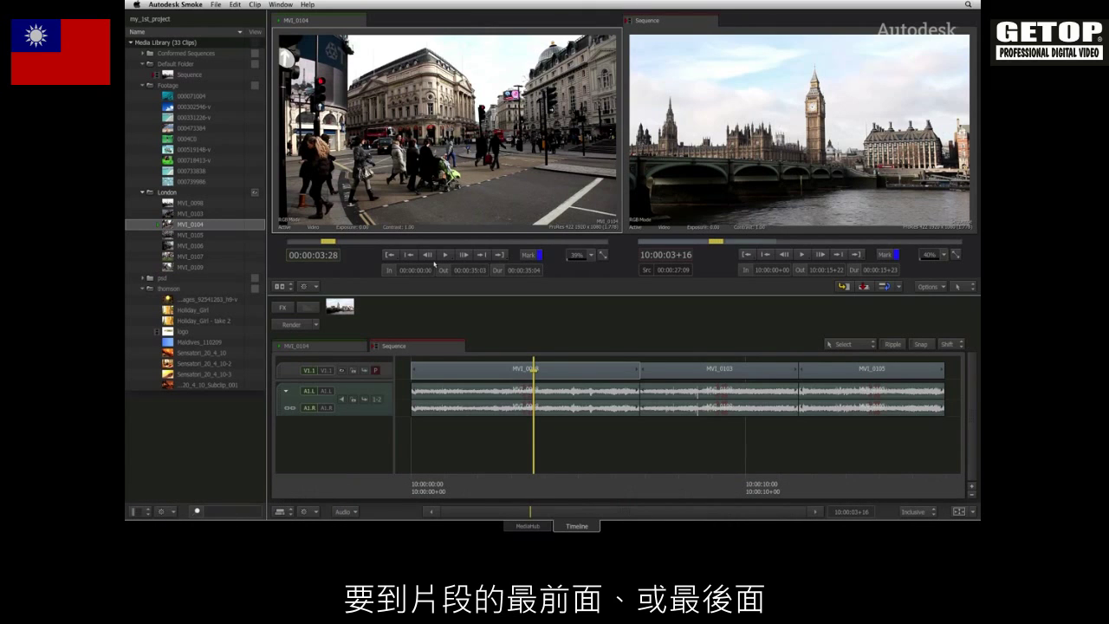
# Jump between the clip's first and last frames, then scrub forward past 00:00:07:20.
pyautogui.press('Up')
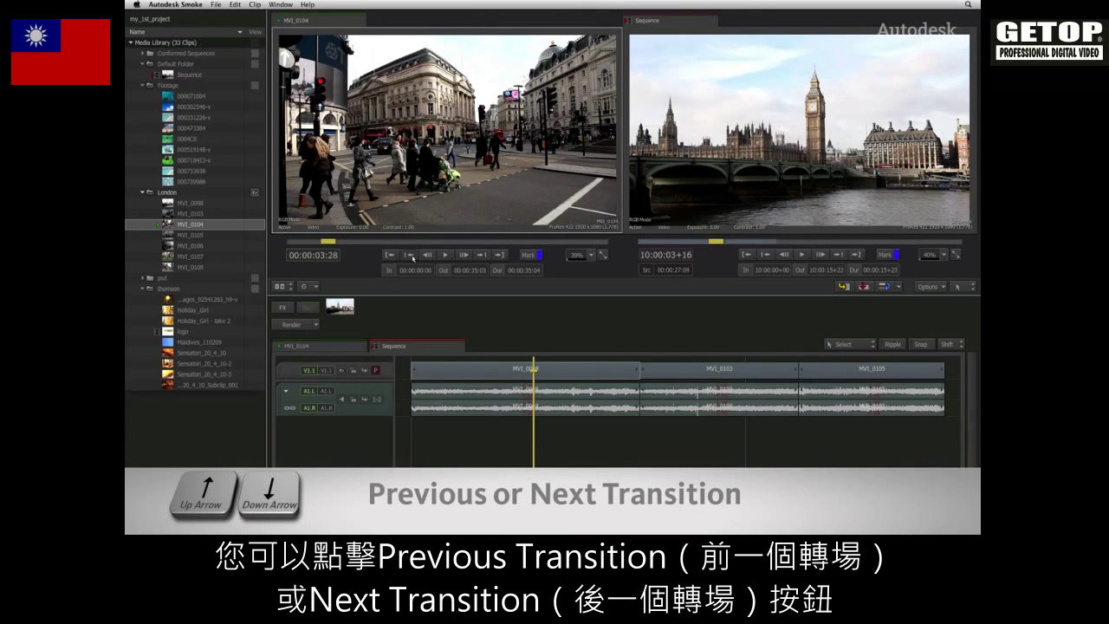
pyautogui.click(482, 256)
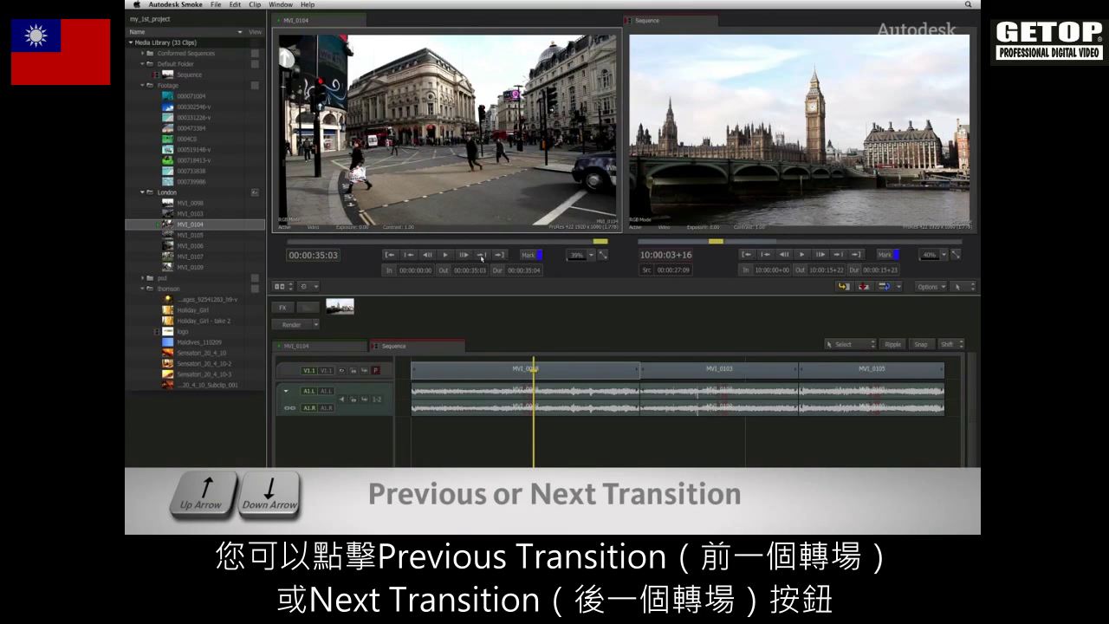
pyautogui.click(409, 256)
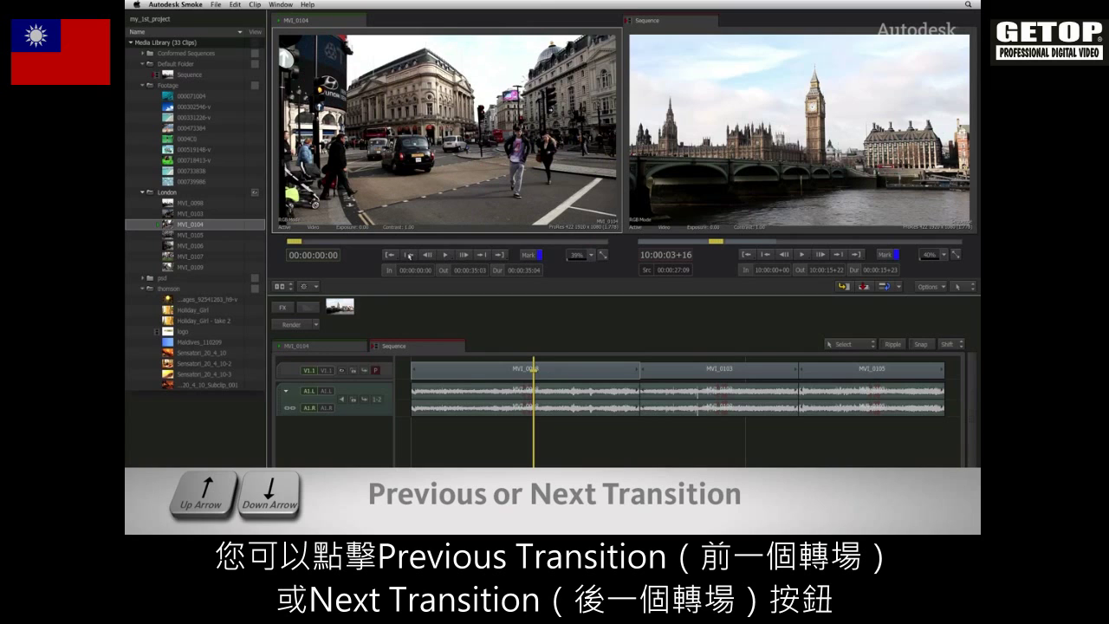
pyautogui.click(481, 256)
pyautogui.click(409, 255)
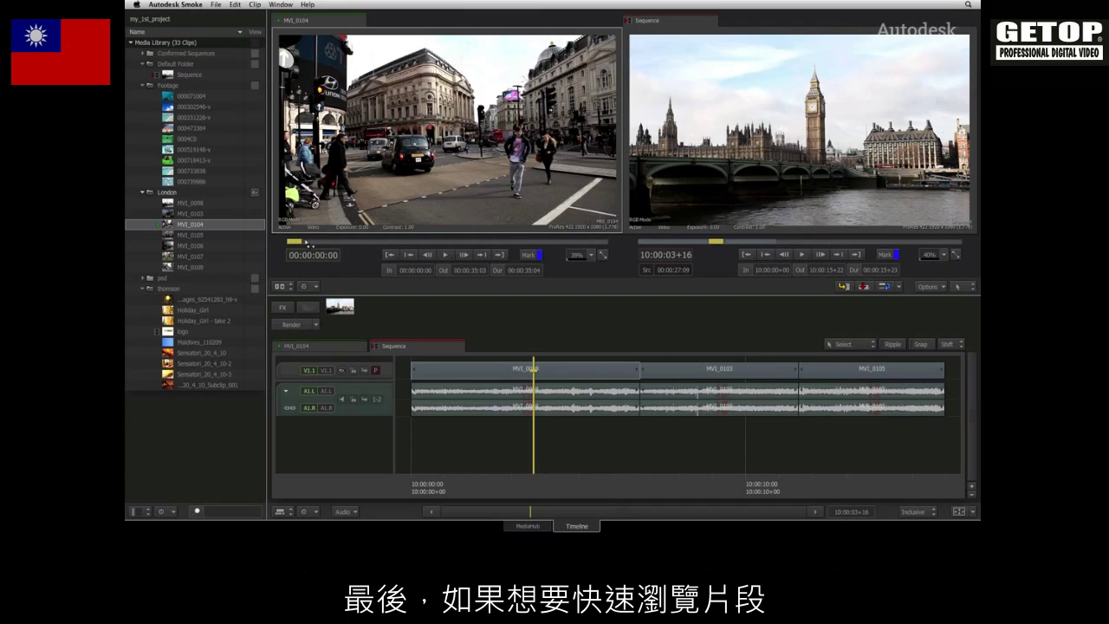
pyautogui.moveTo(299, 243); pyautogui.dragTo(405, 244)
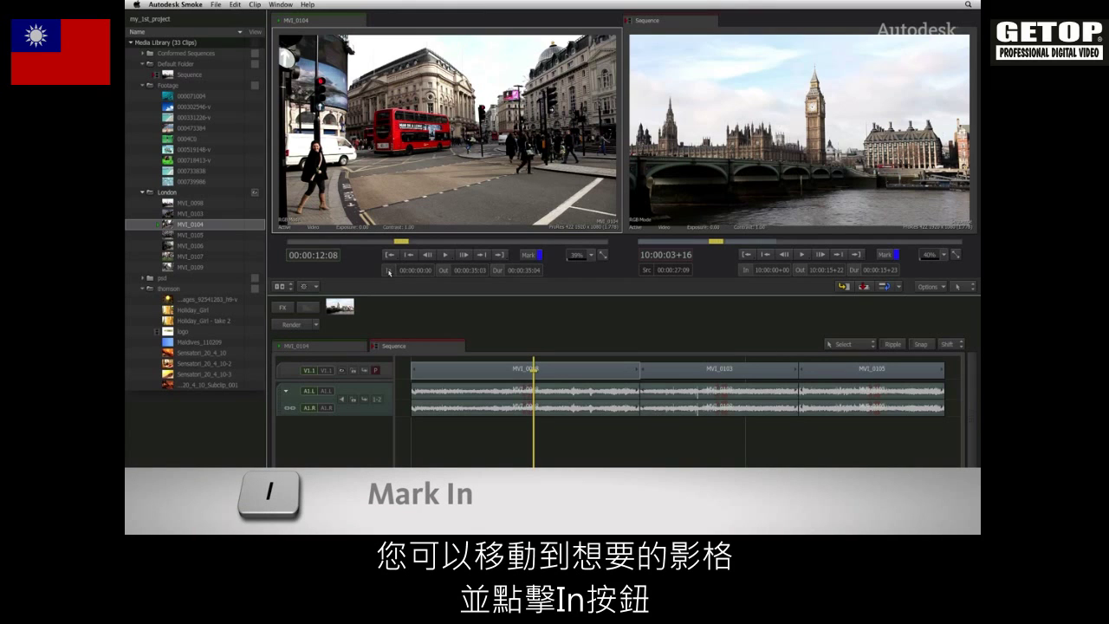
pyautogui.moveTo(404, 243); pyautogui.dragTo(447, 245)
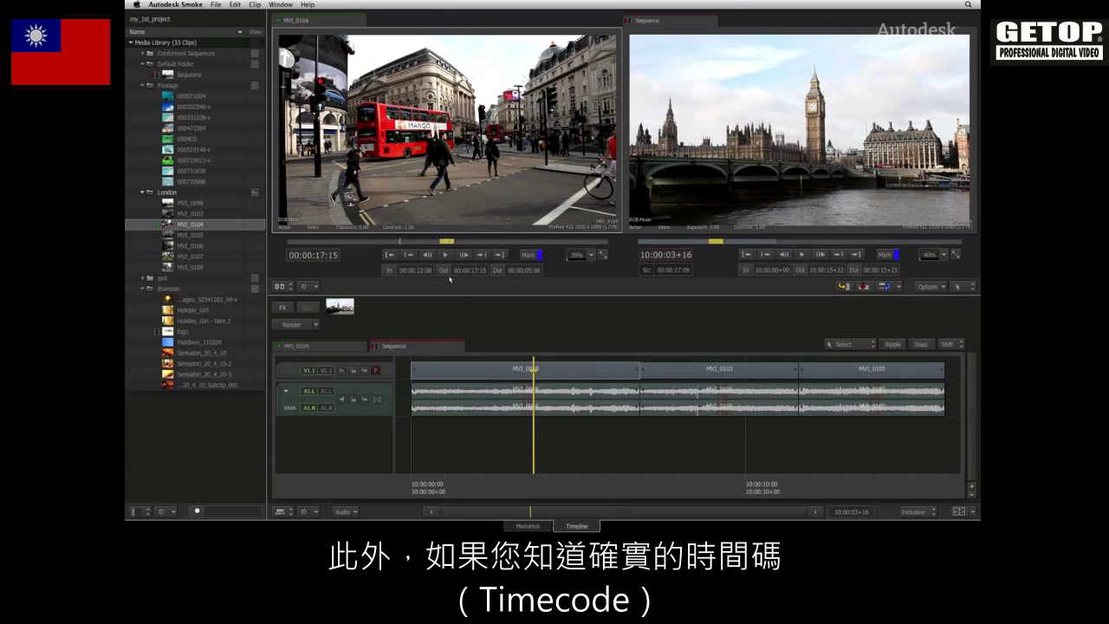
pyautogui.click(472, 271)
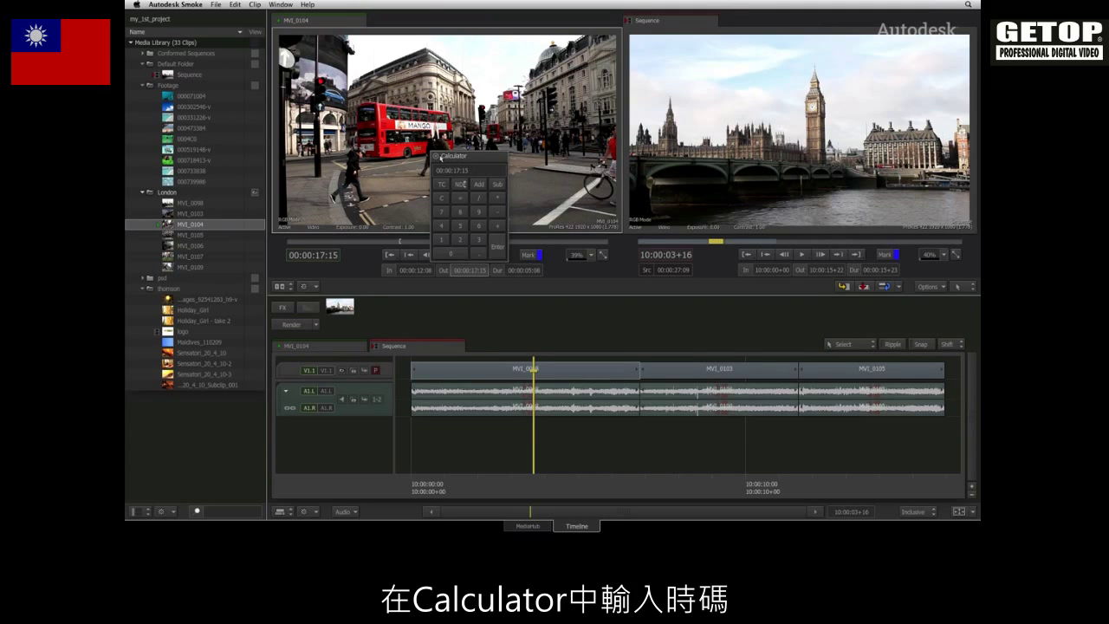
pyautogui.press('Return')
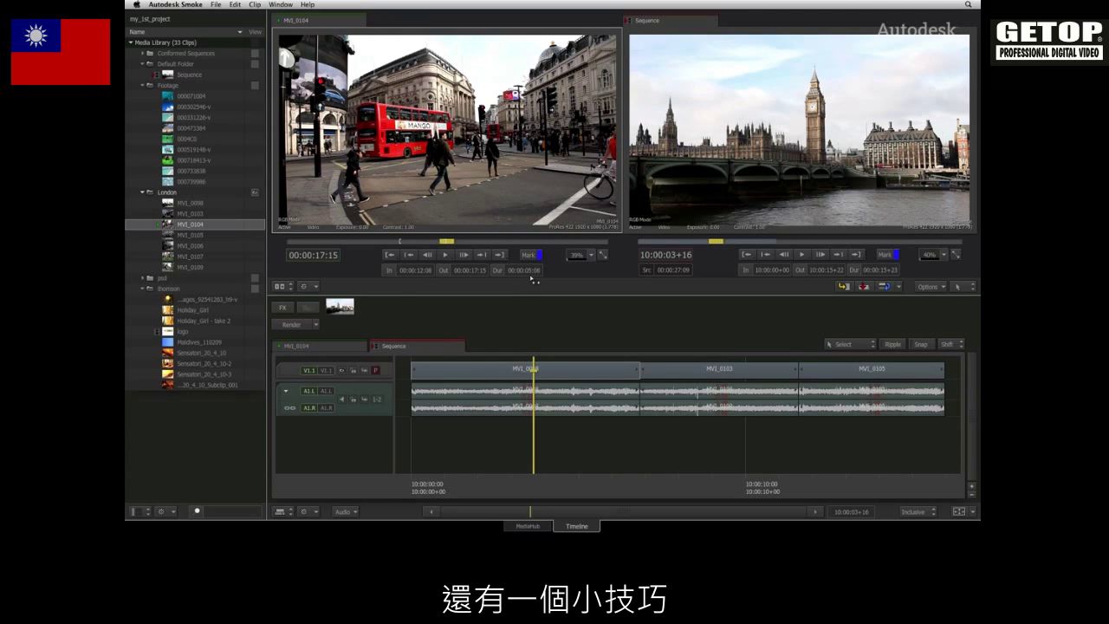
# Move the Out mark earlier, jump between the In and Out marks, then clear both marks.
pyautogui.moveTo(534, 275); pyautogui.dragTo(490, 273)
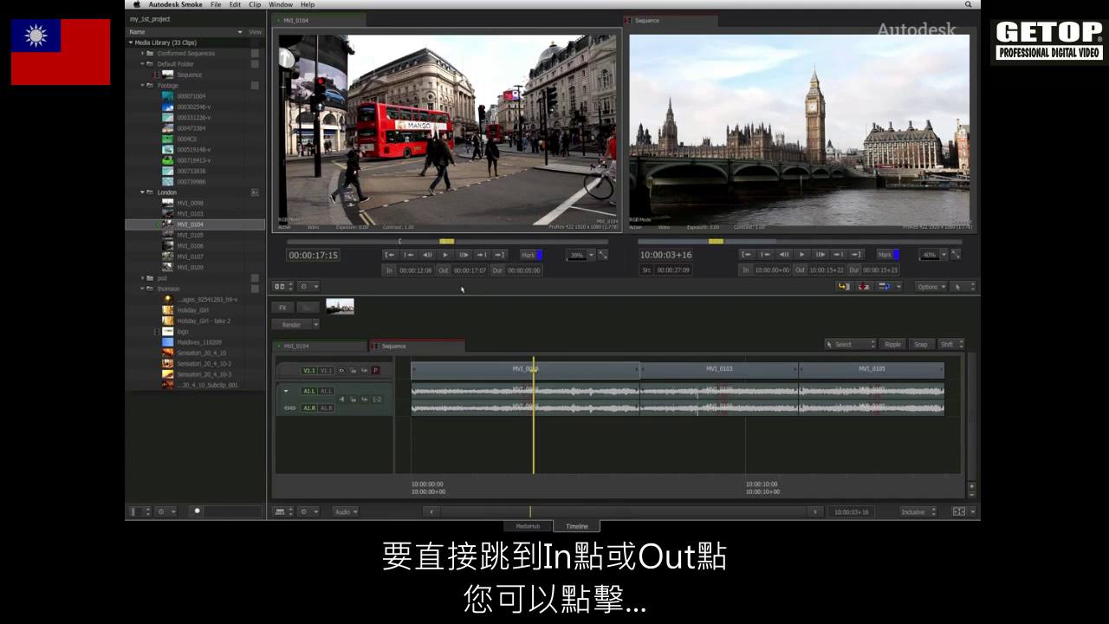
pyautogui.click(390, 255)
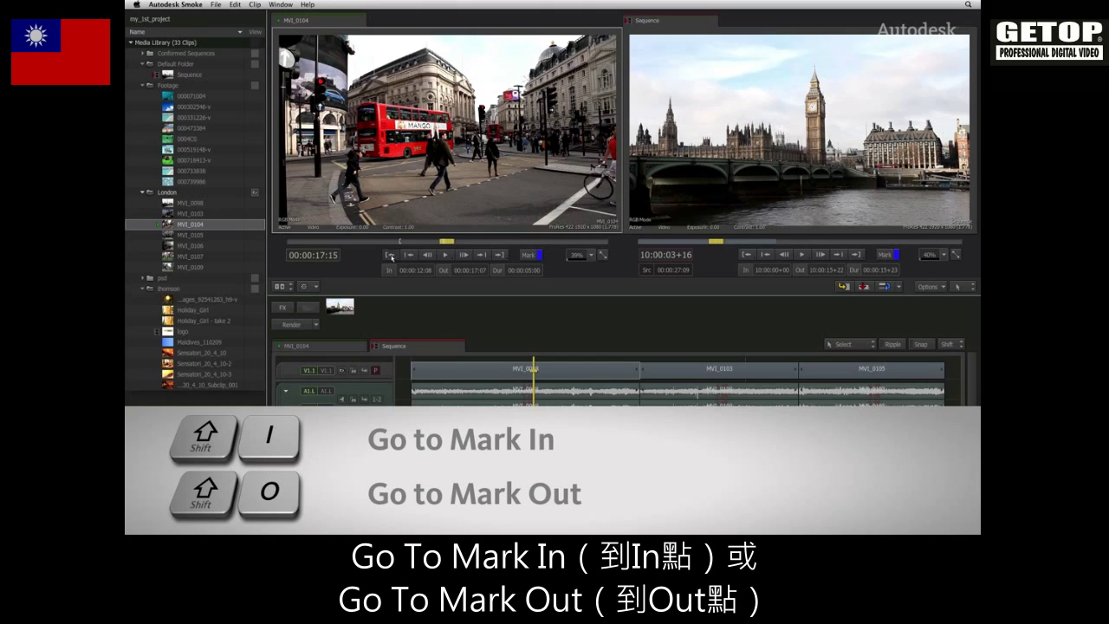
pyautogui.click(500, 255)
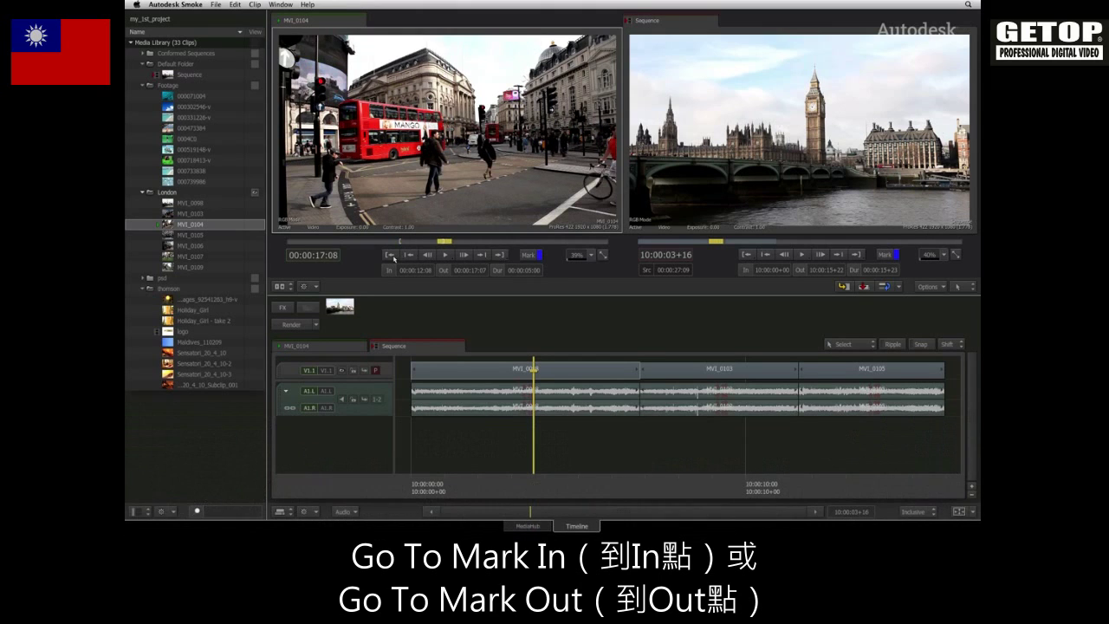
pyautogui.click(391, 255)
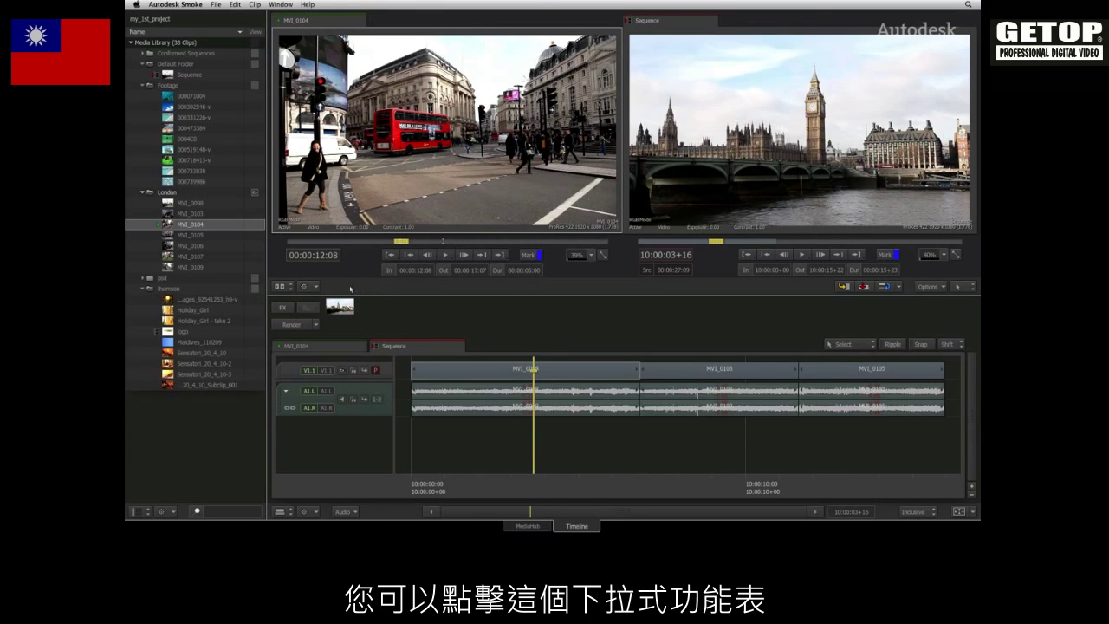
pyautogui.click(316, 287)
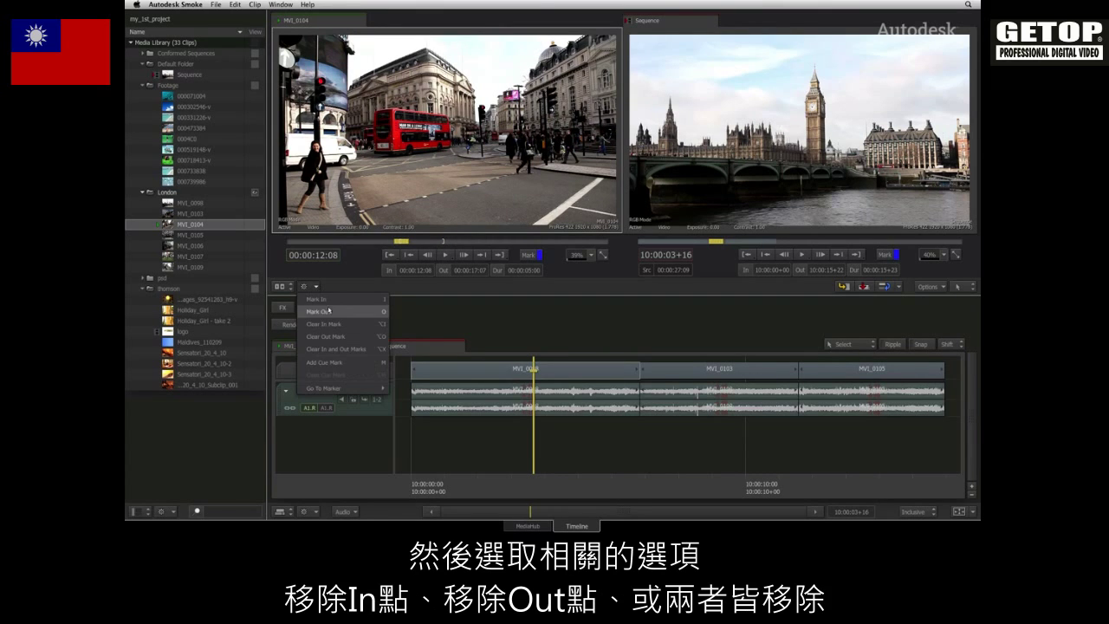
pyautogui.click(356, 349)
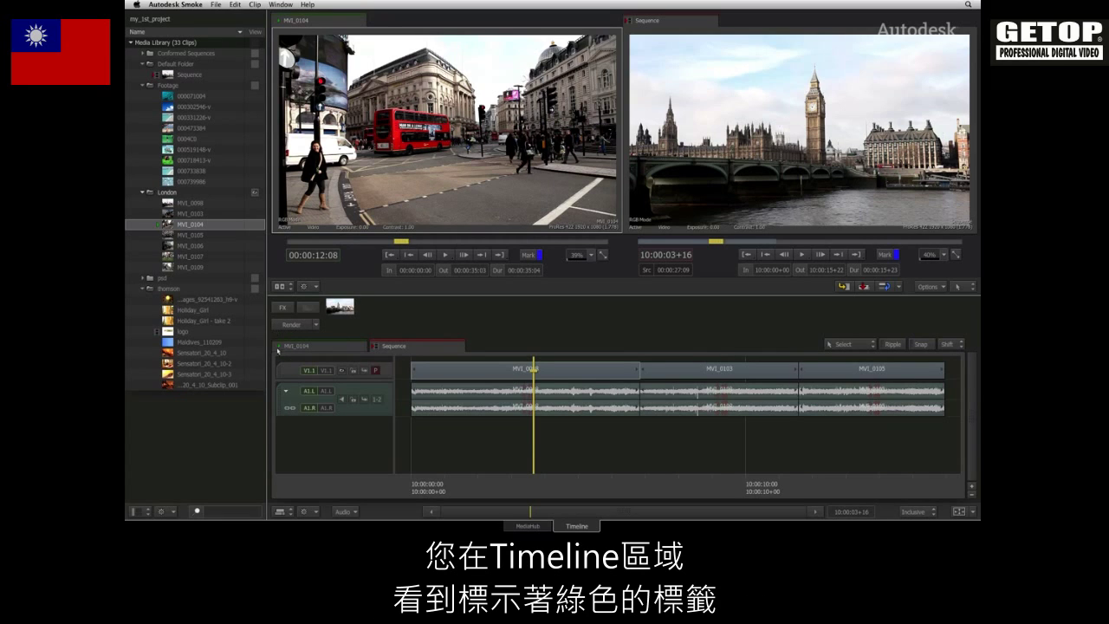
# Show MVI_0104 alone in the timeline and park the playhead at 00:00:05:21.
pyautogui.click(326, 346)
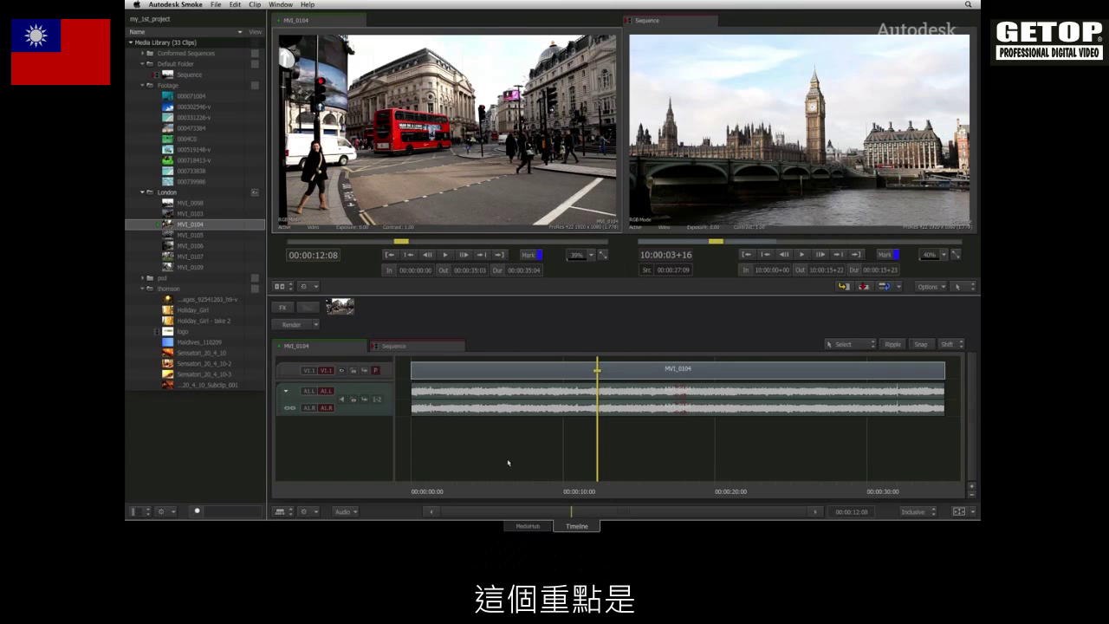
pyautogui.moveTo(584, 476); pyautogui.dragTo(501, 479)
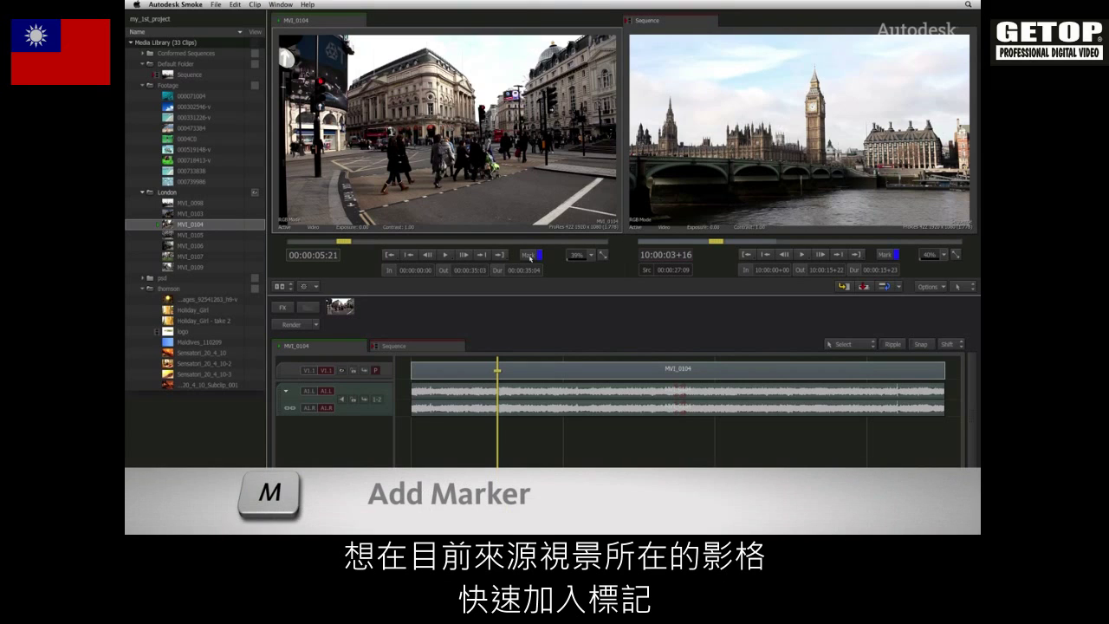
# Add cue marker Marker 1 at 00:00:05:21, scrub away, and return to it via Go To Marker.
pyautogui.click(529, 256)
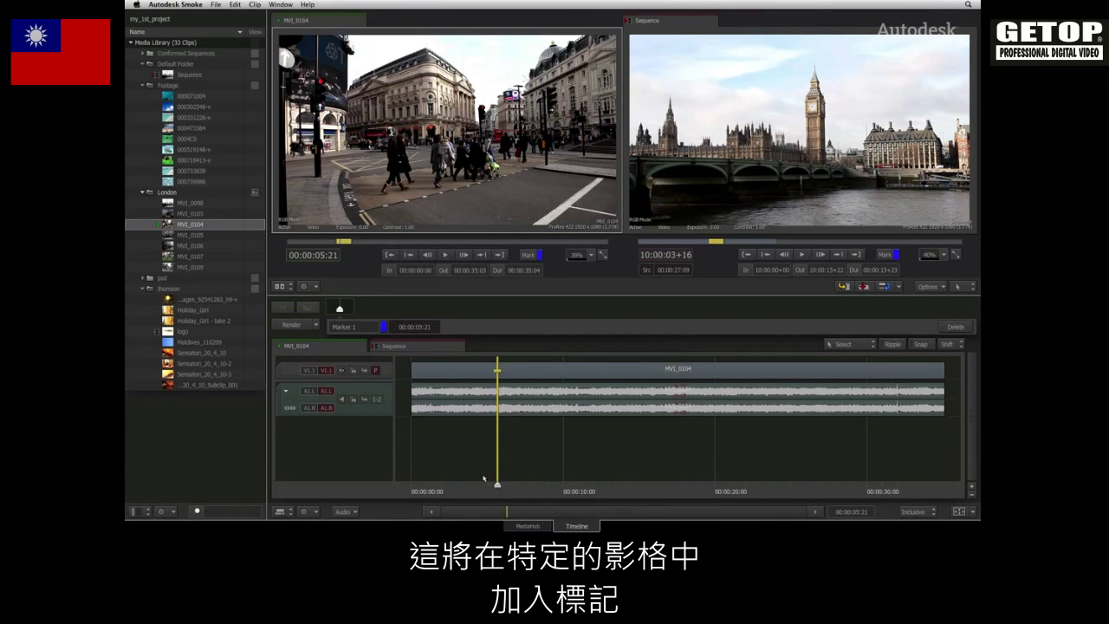
pyautogui.moveTo(528, 465); pyautogui.dragTo(608, 471)
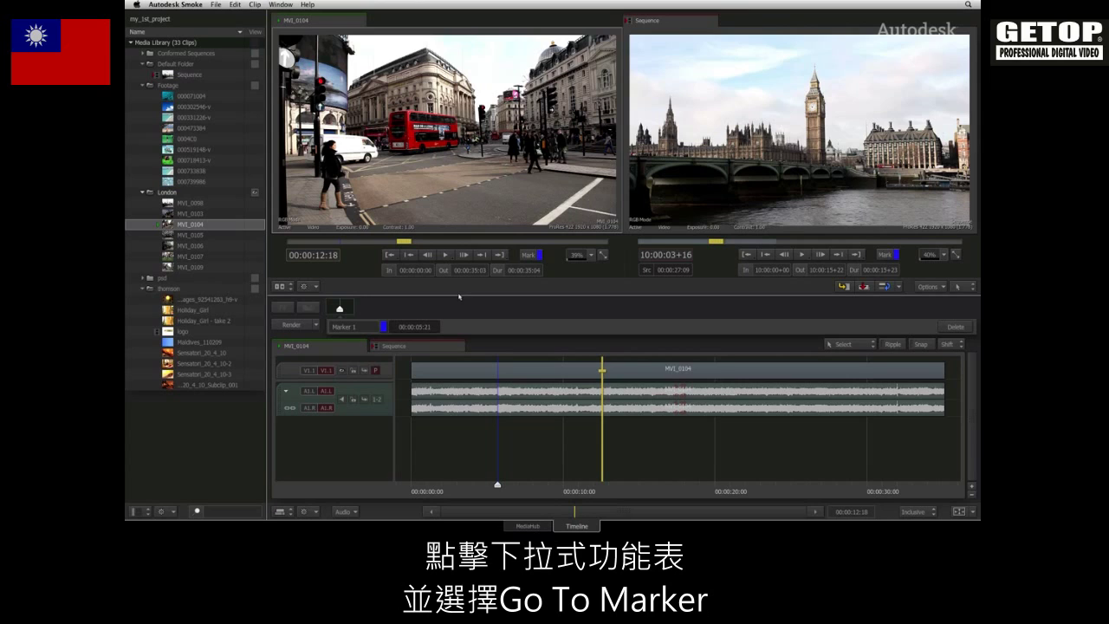
pyautogui.click(310, 288)
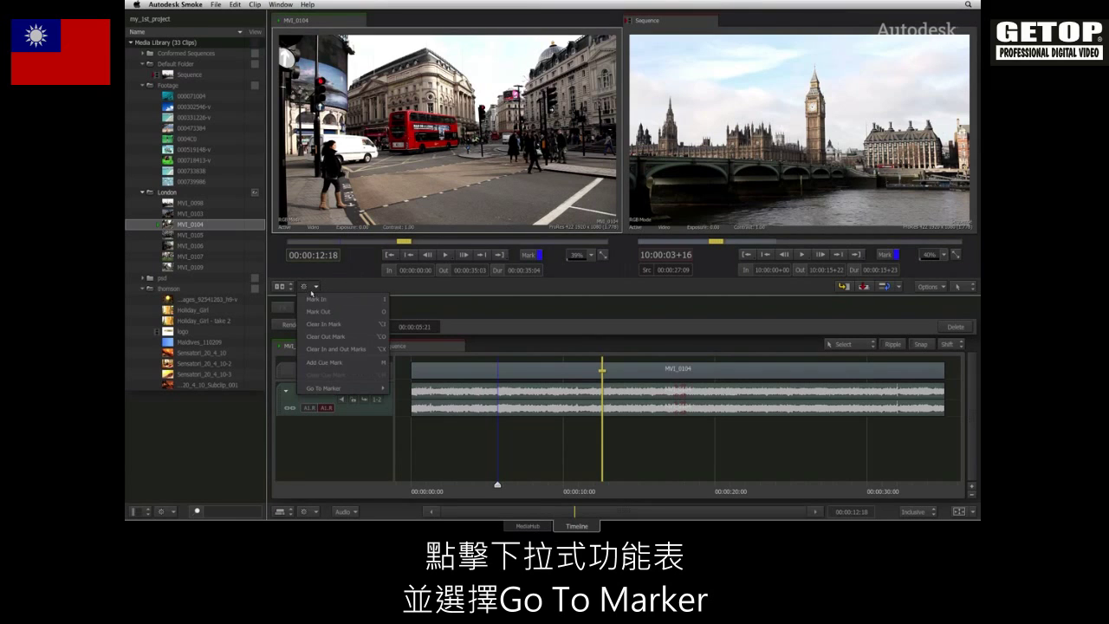
pyautogui.moveTo(350, 393)
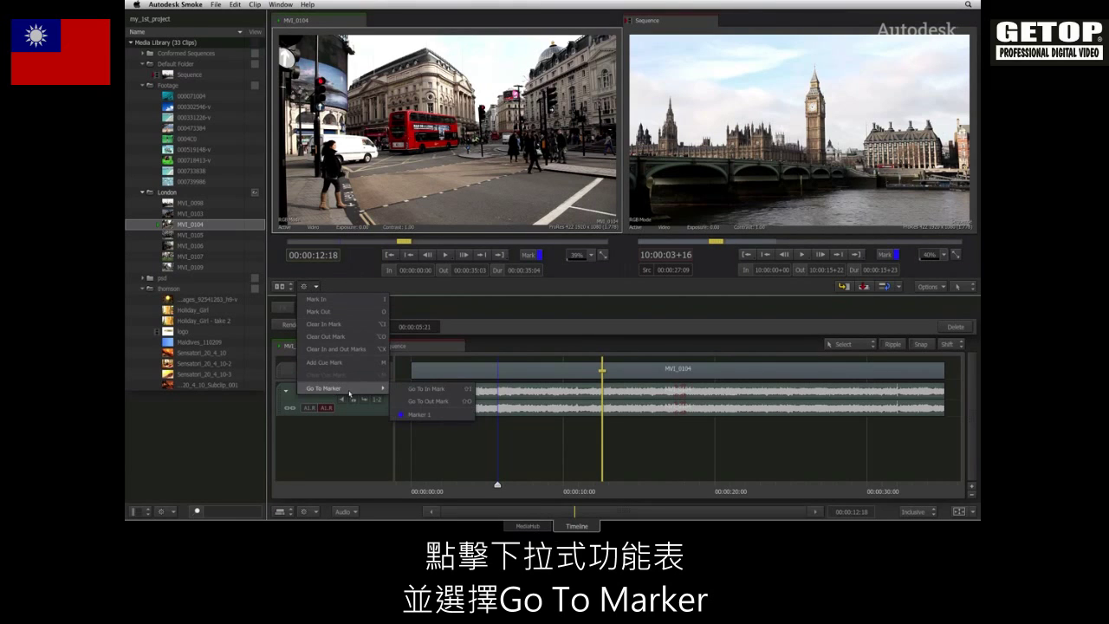
pyautogui.click(420, 415)
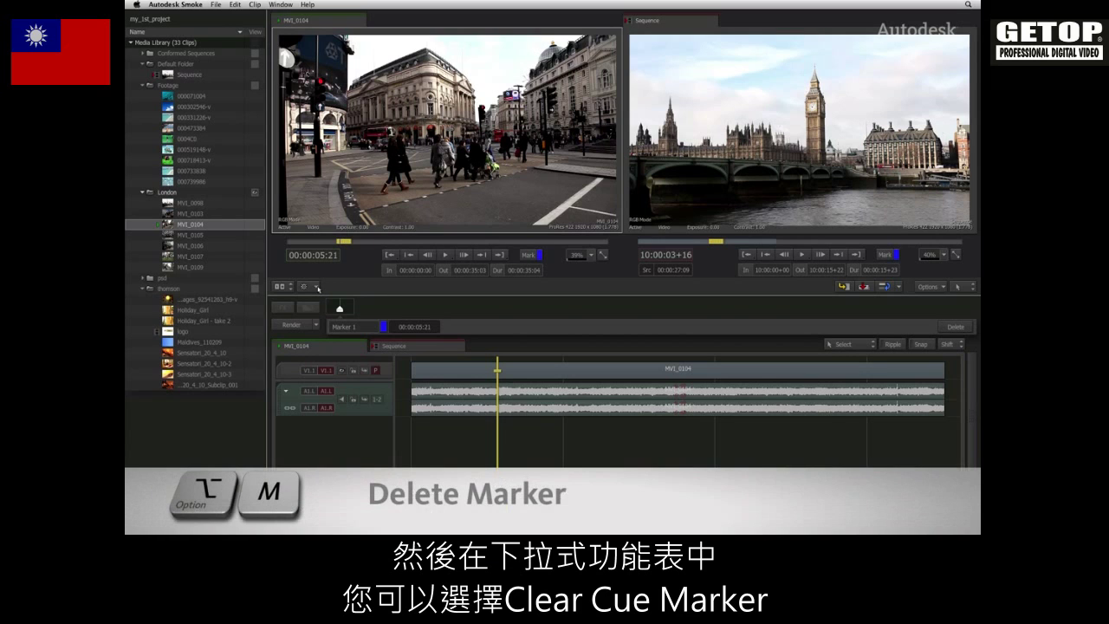
pyautogui.click(317, 287)
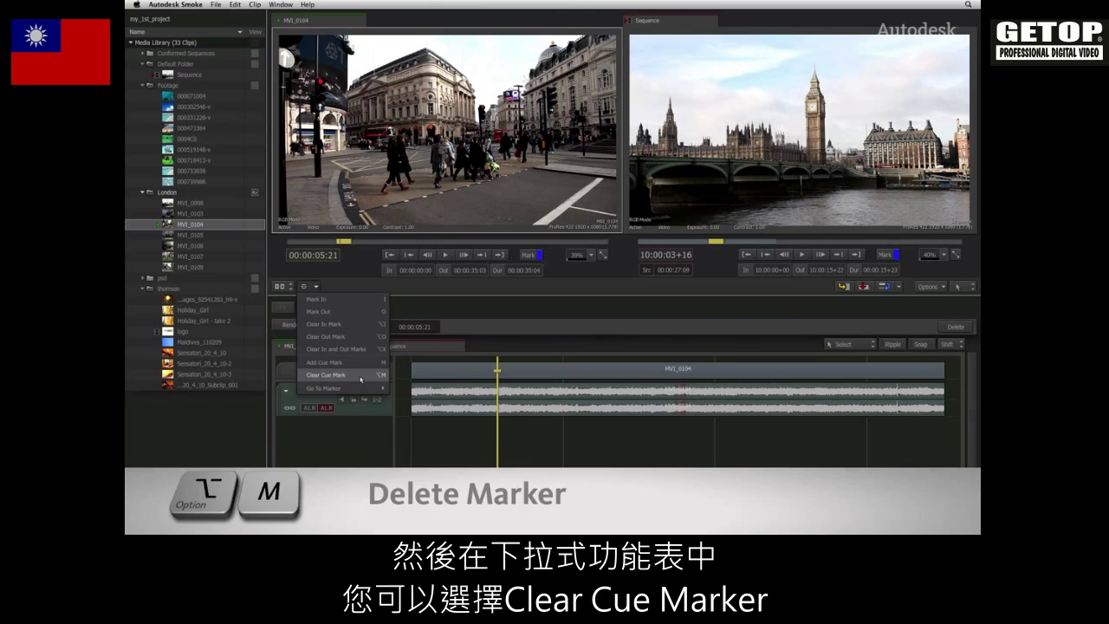
pyautogui.click(378, 440)
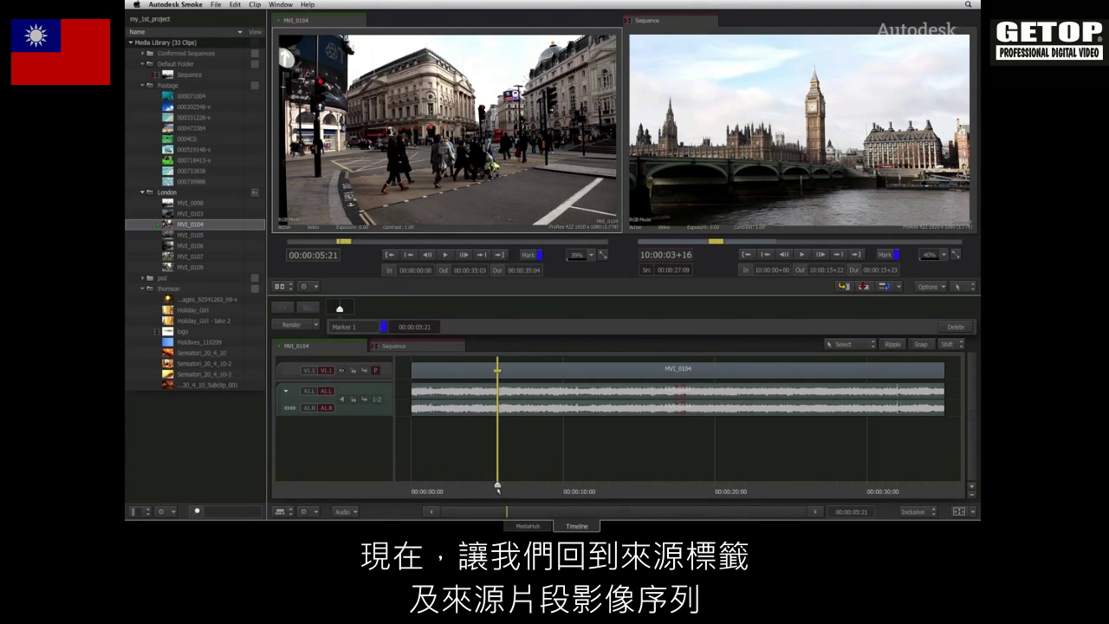
# Add a second cue marker at 00:00:10:13.
pyautogui.moveTo(512, 473); pyautogui.dragTo(570, 472)
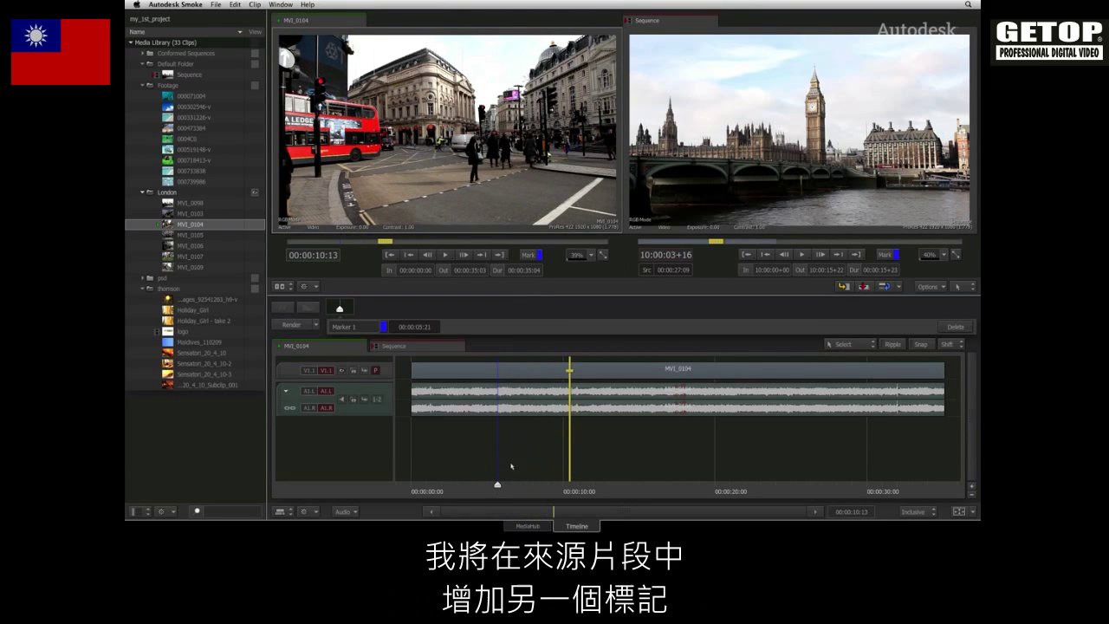
pyautogui.click(524, 255)
pyautogui.moveTo(575, 433)
pyautogui.mouseDown()
pyautogui.moveTo(598, 432)
pyautogui.moveTo(583, 435)
pyautogui.mouseUp()
# Rename Marker 2 to 'good shot', then play the clip from 00:00:07:20.
pyautogui.rightClick(569, 485)
pyautogui.click(582, 491)
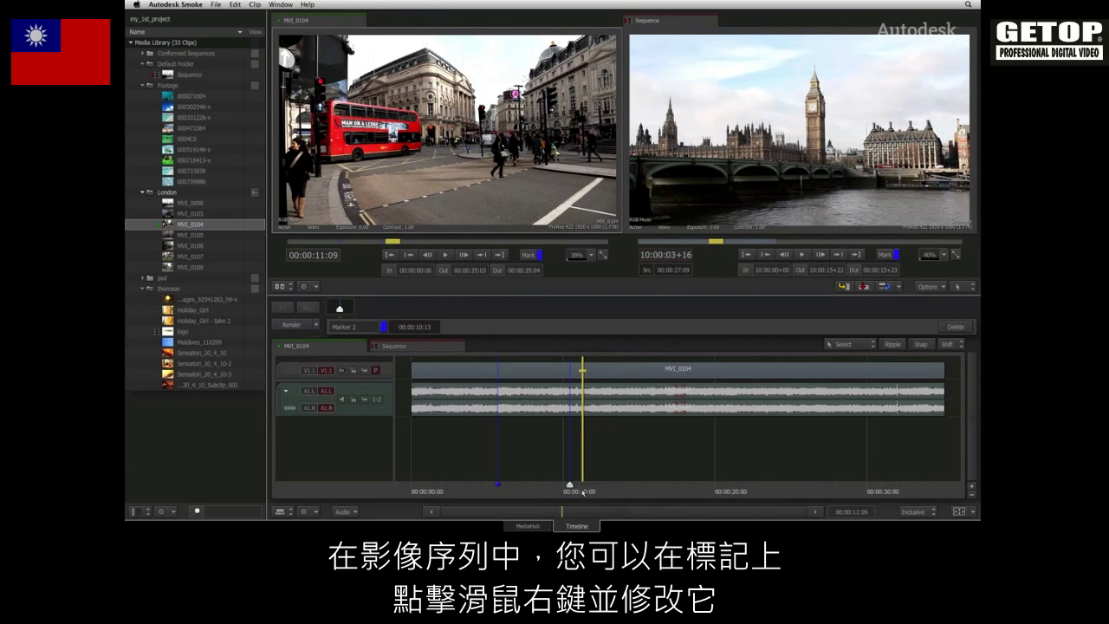
pyautogui.click(354, 327)
pyautogui.write('good shot')
pyautogui.press('Return')
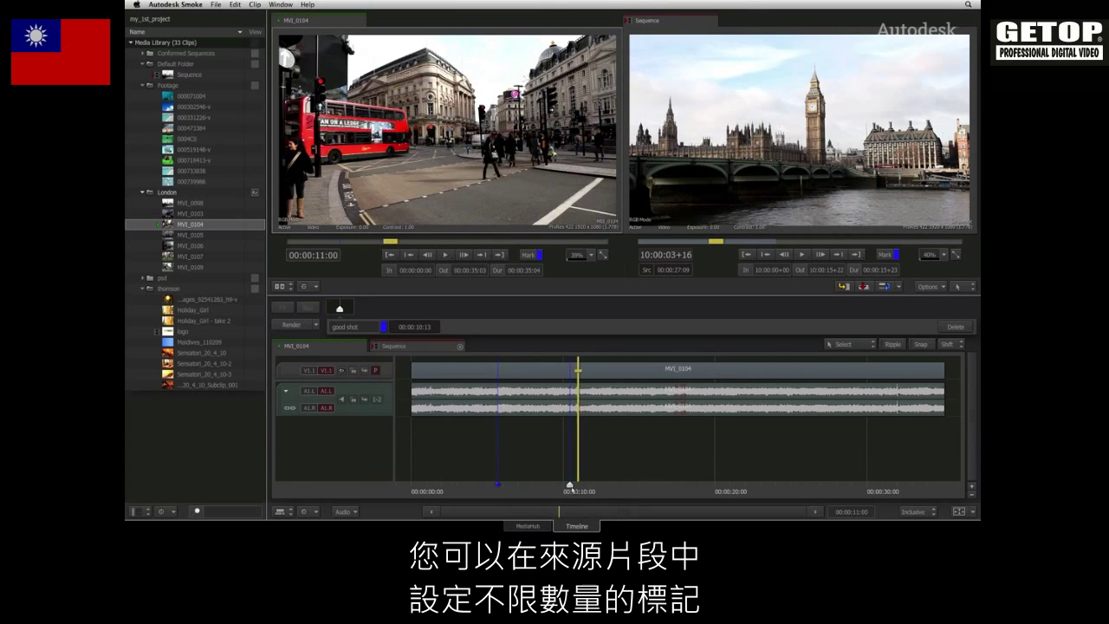
pyautogui.click(527, 490)
pyautogui.press('space')
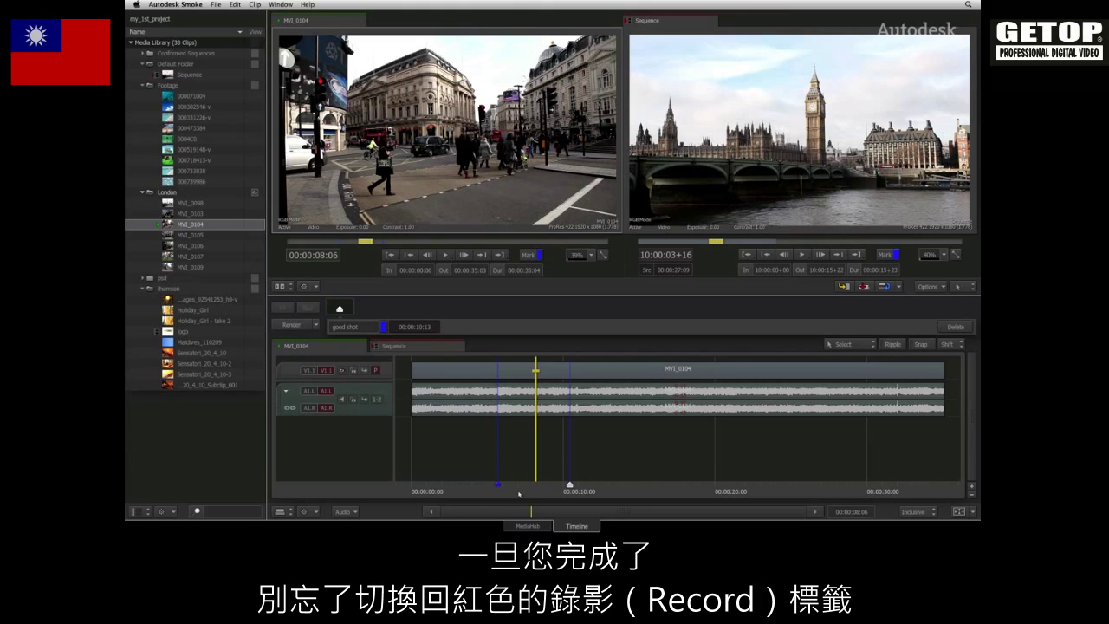
# Switch the timeline back to the Sequence with MVI_0104, MVI_0103 and MVI_0105.
pyautogui.click(429, 346)
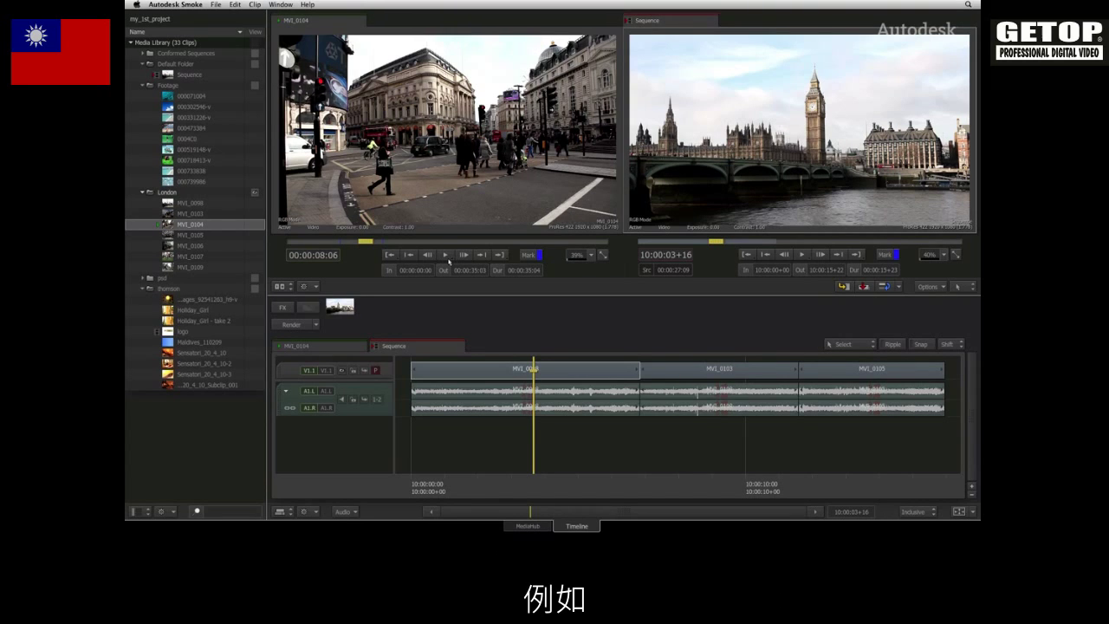
pyautogui.click(448, 258)
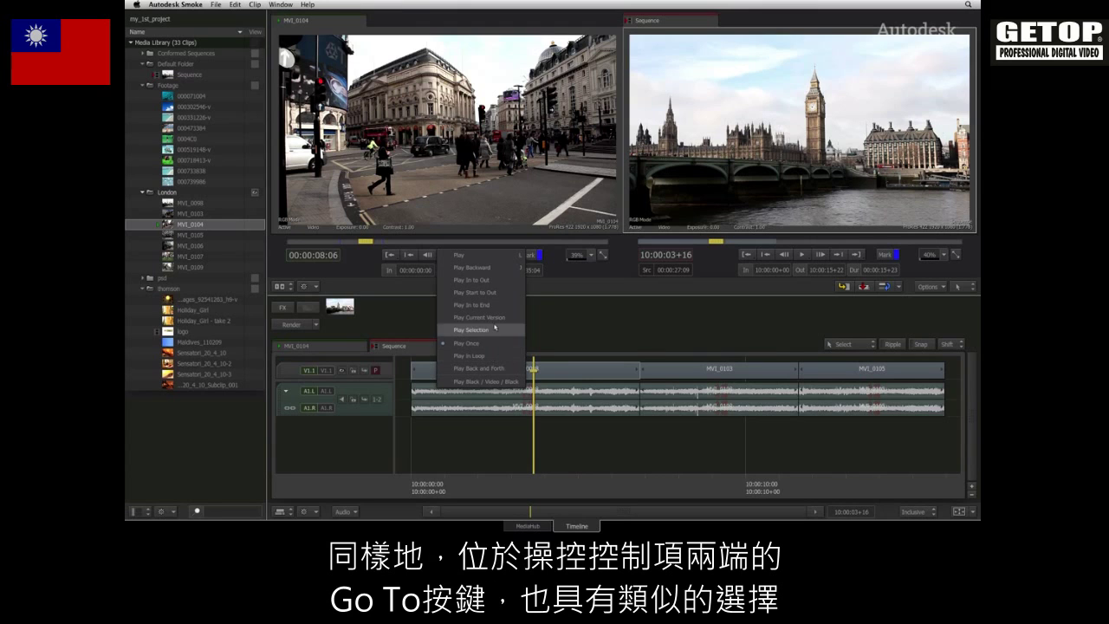
pyautogui.click(535, 302)
pyautogui.click(500, 255)
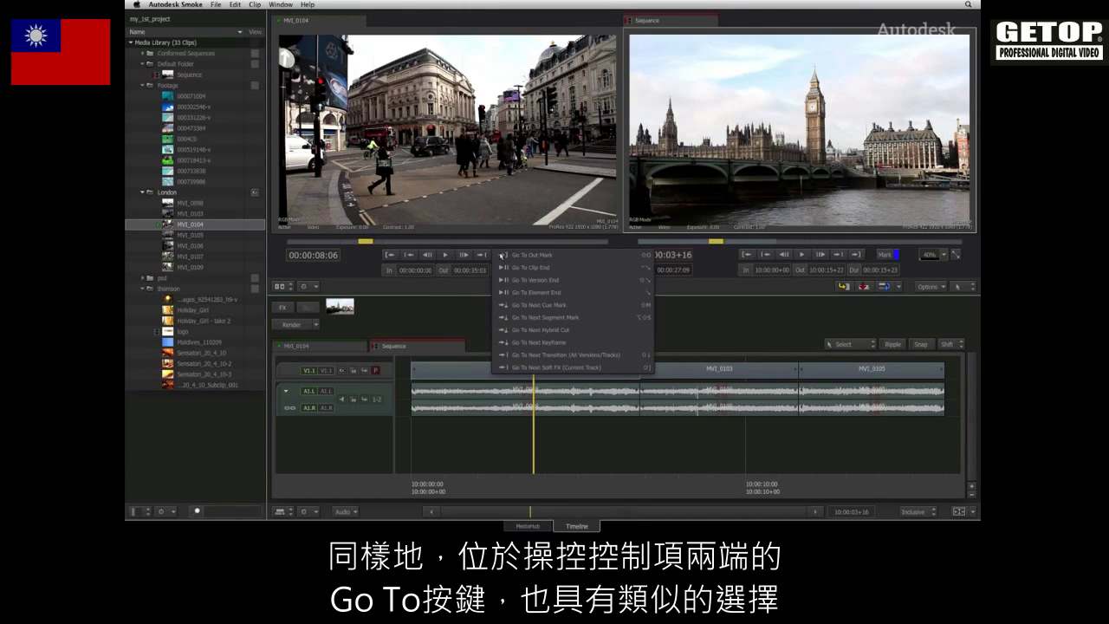
pyautogui.click(442, 311)
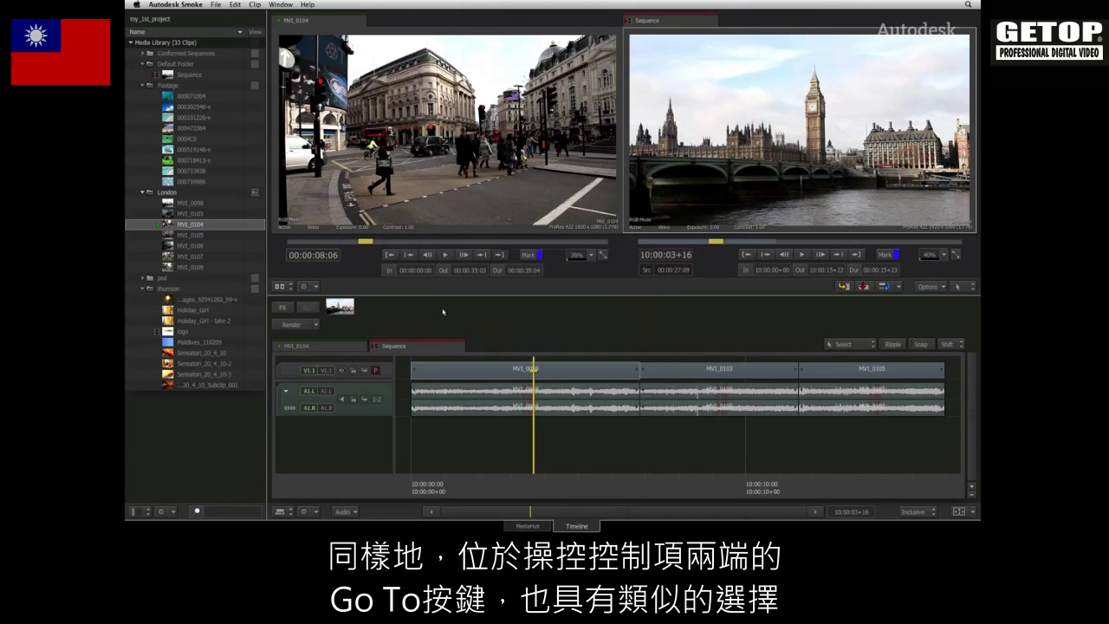
pyautogui.click(390, 256)
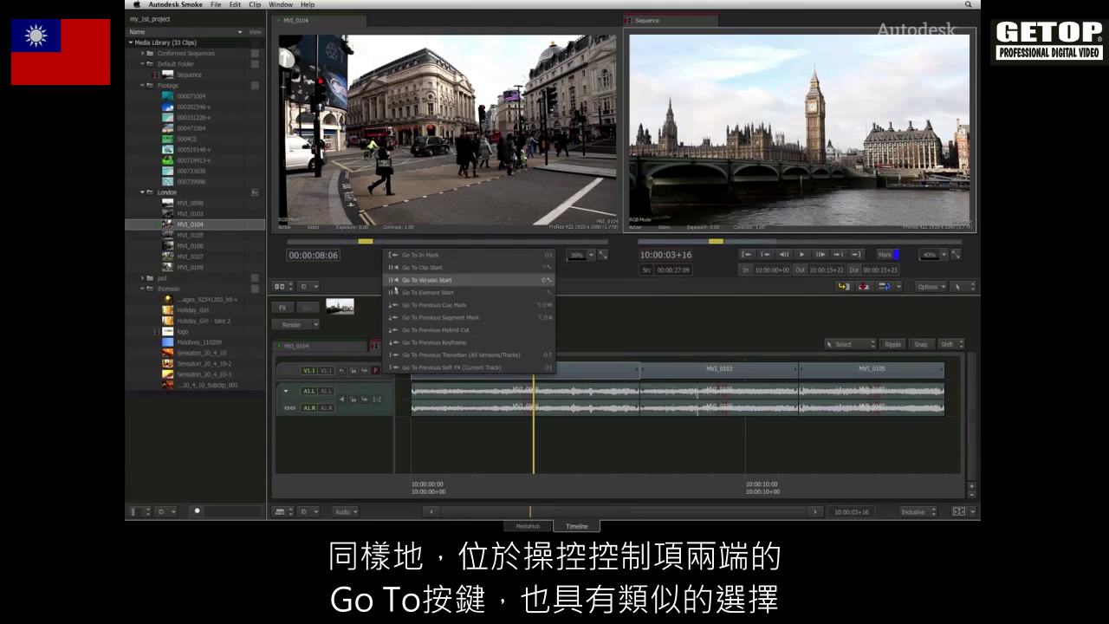
pyautogui.click(364, 300)
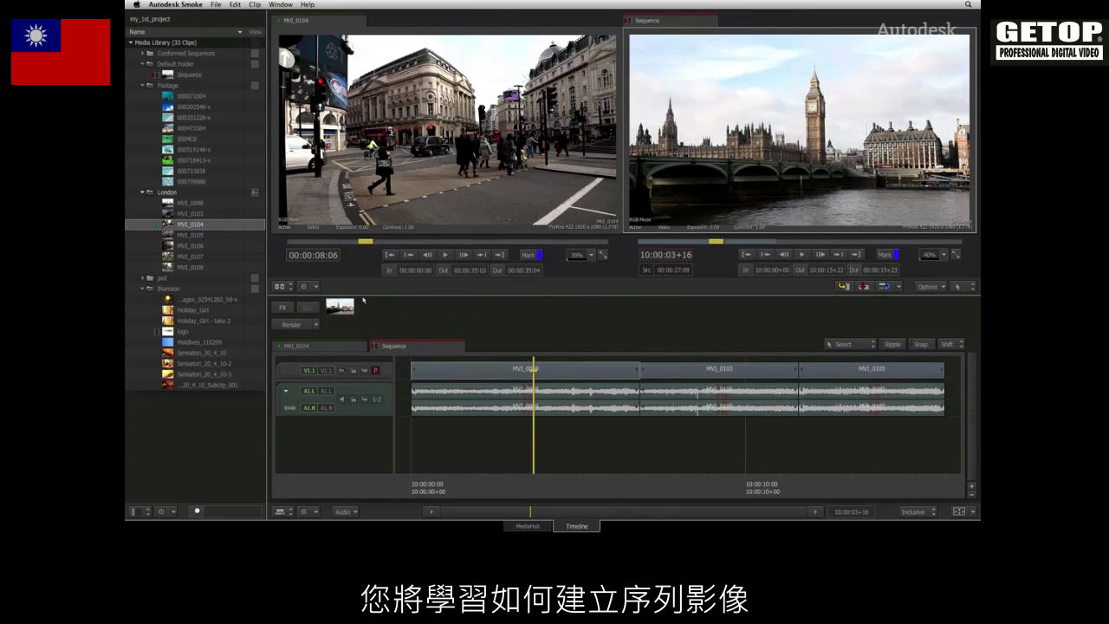